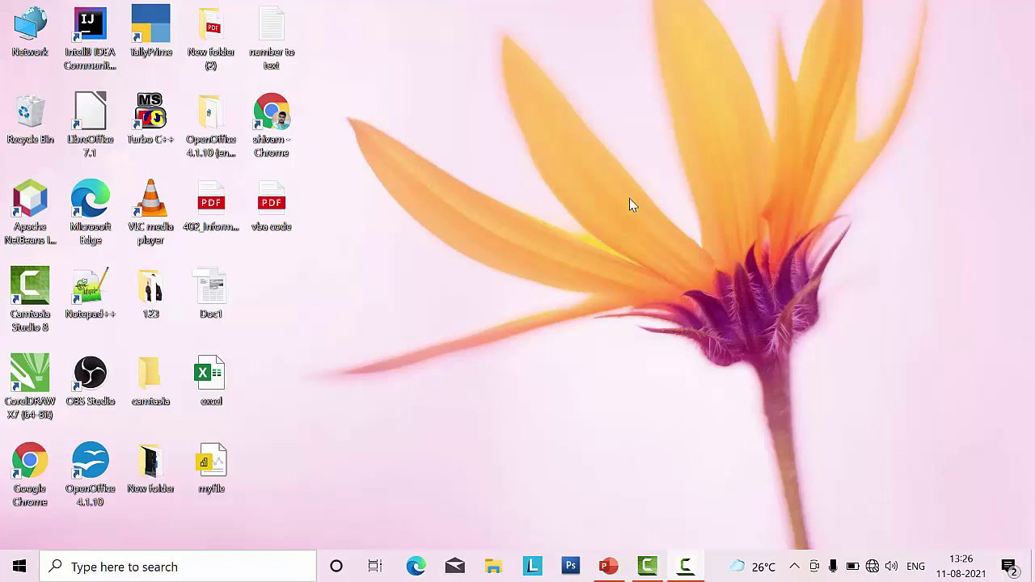
Refresh the desktop icons and restore Presentation1 with its blank slide from the taskbar
right_click(470, 118)
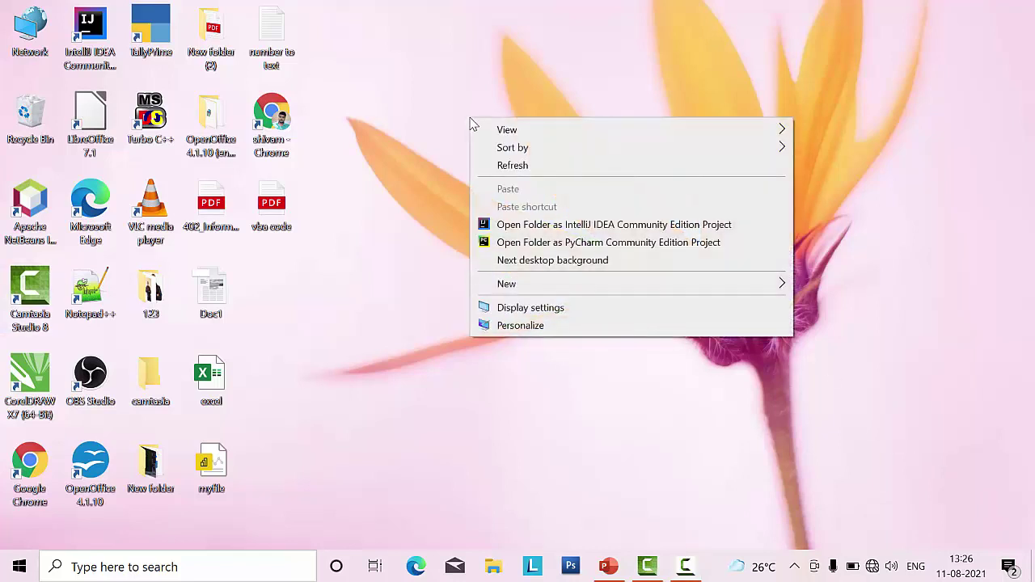
left_click(512, 165)
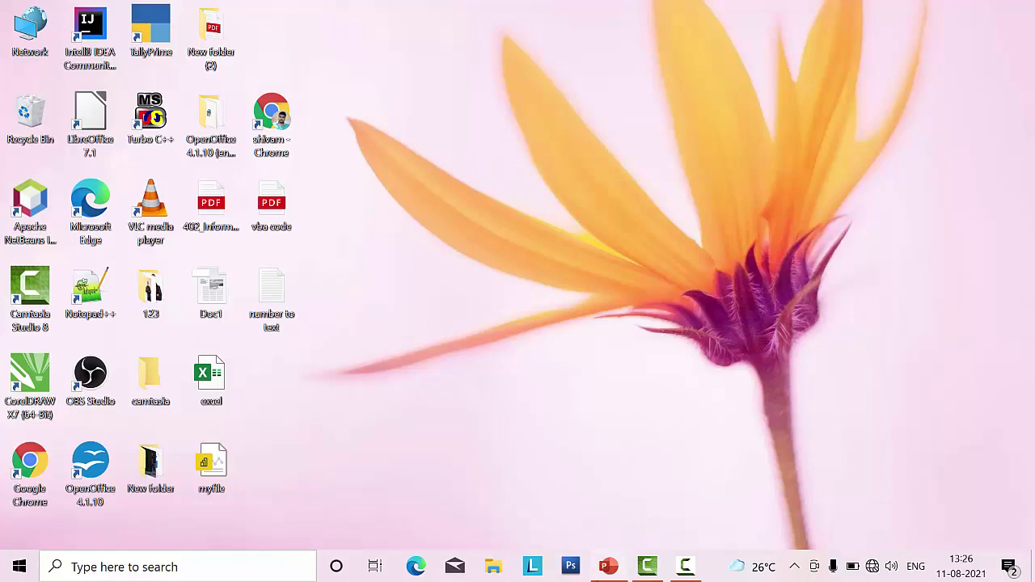
left_click(608, 566)
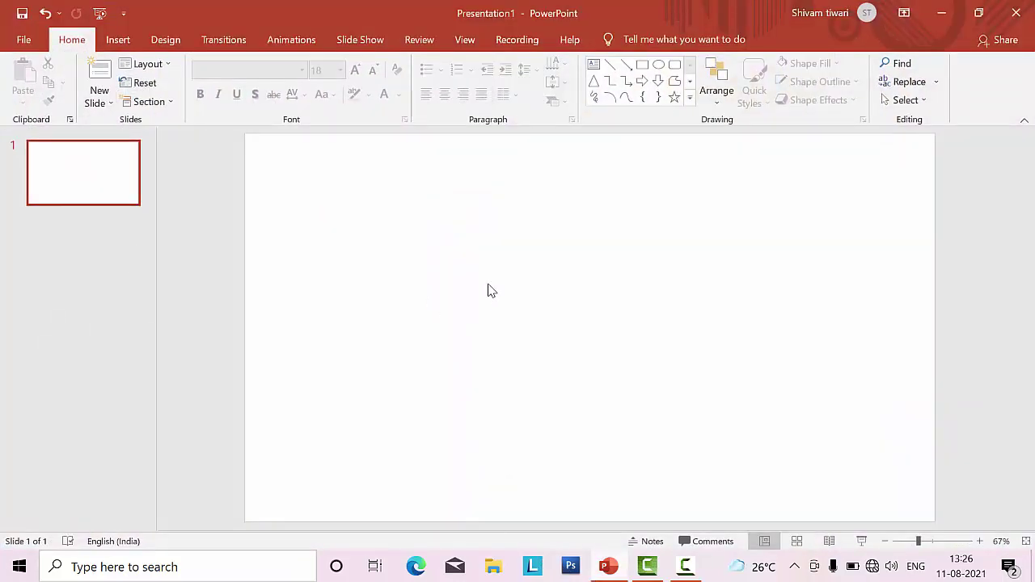
Insert an empty 3-column, 2-row table onto the blank slide, then deselect it
left_click(116, 41)
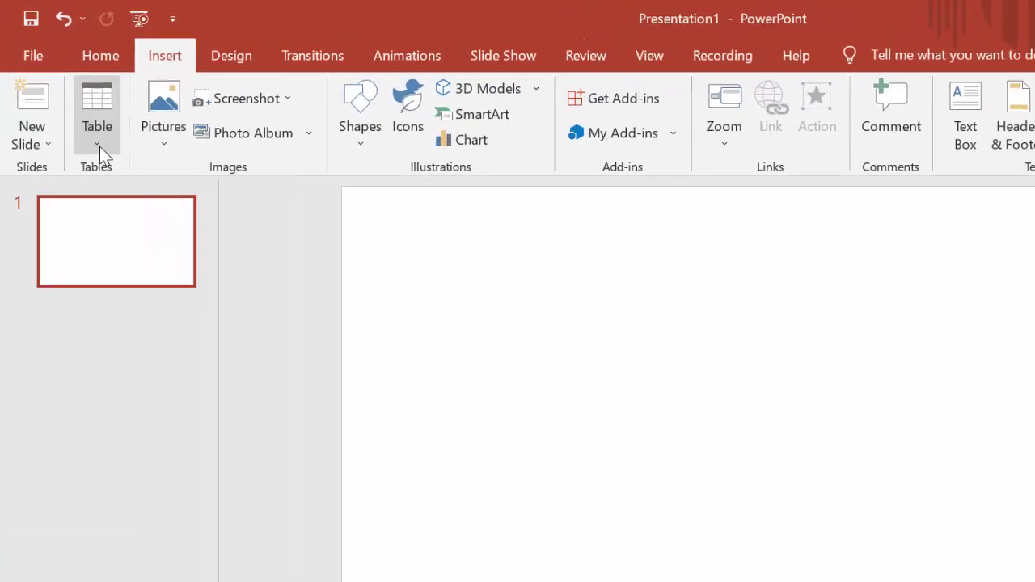
left_click(76, 113)
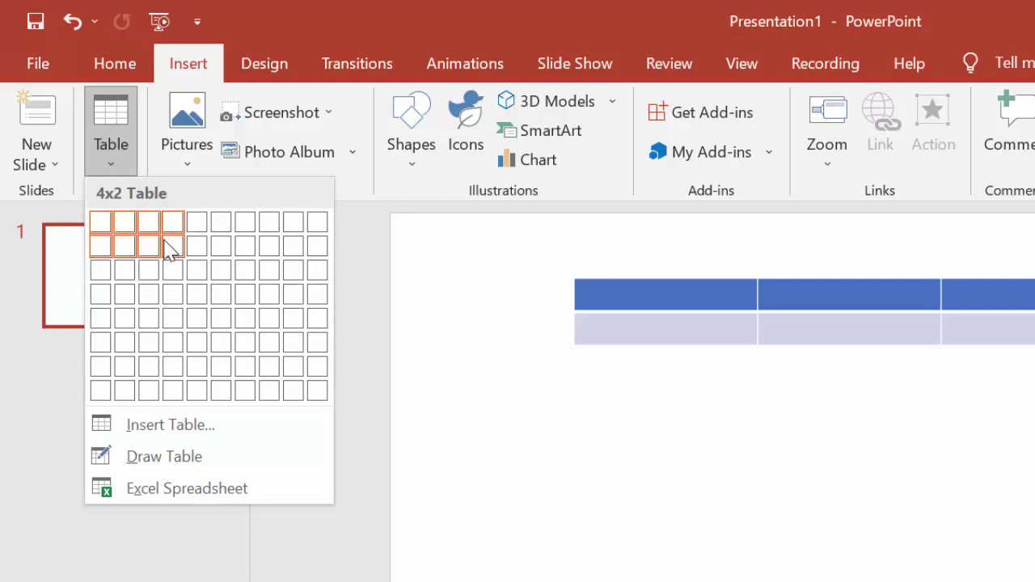
left_click(156, 251)
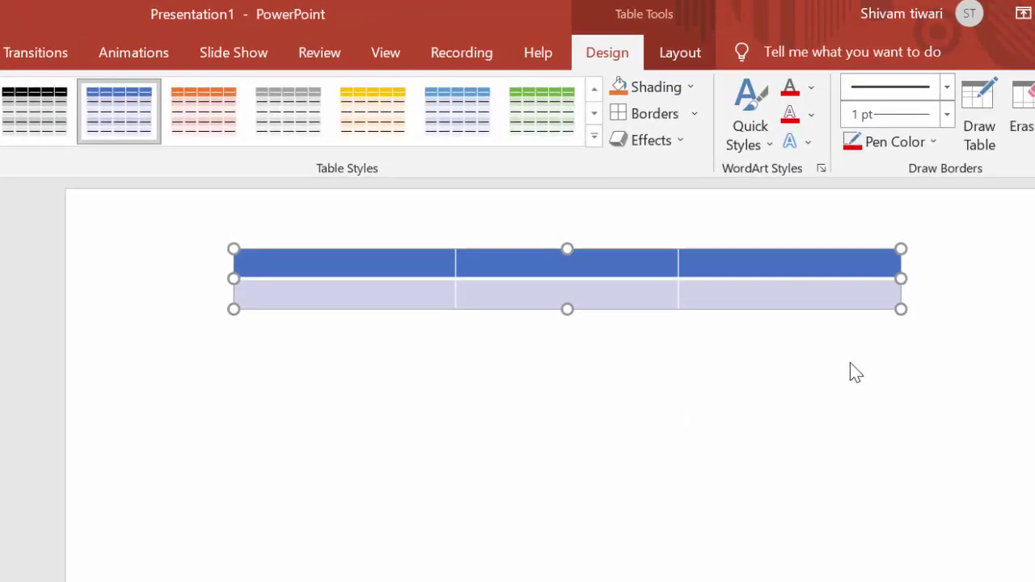
left_click(850, 364)
Select the table and apply All Borders with a 4½ pt pen weight
left_click_drag(849, 363, 290, 250)
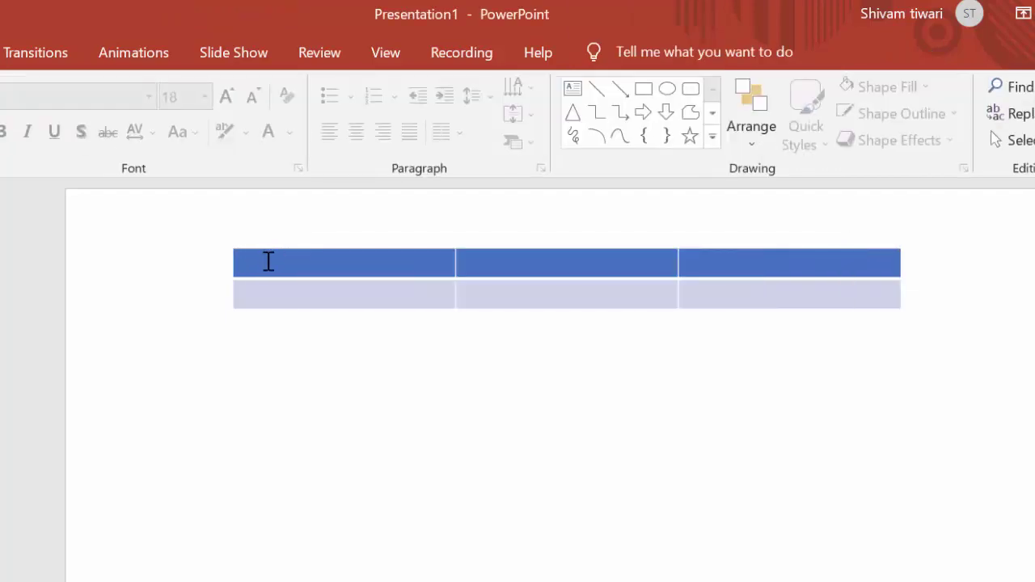
left_click(265, 250)
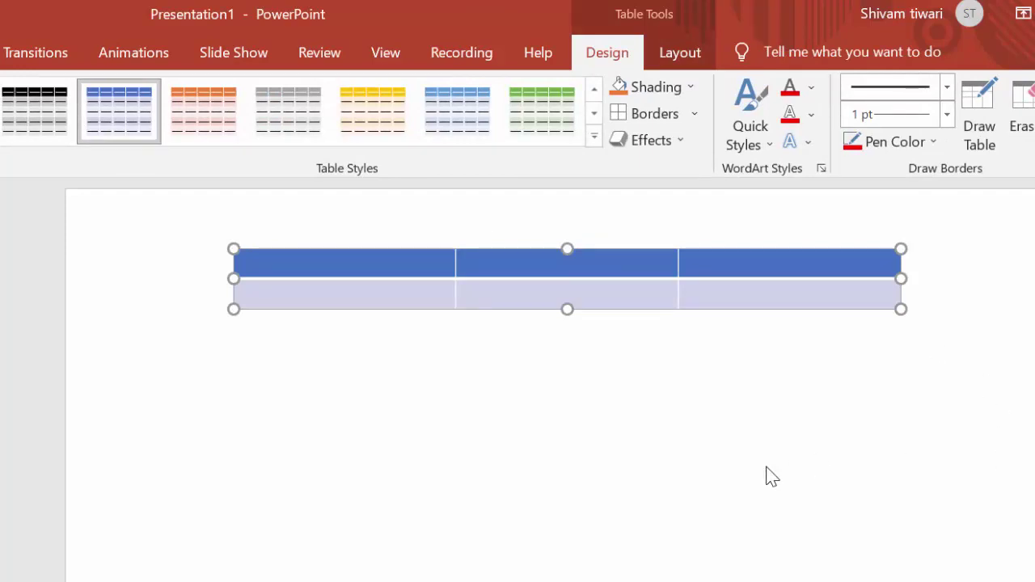
left_click(696, 114)
left_click(686, 175)
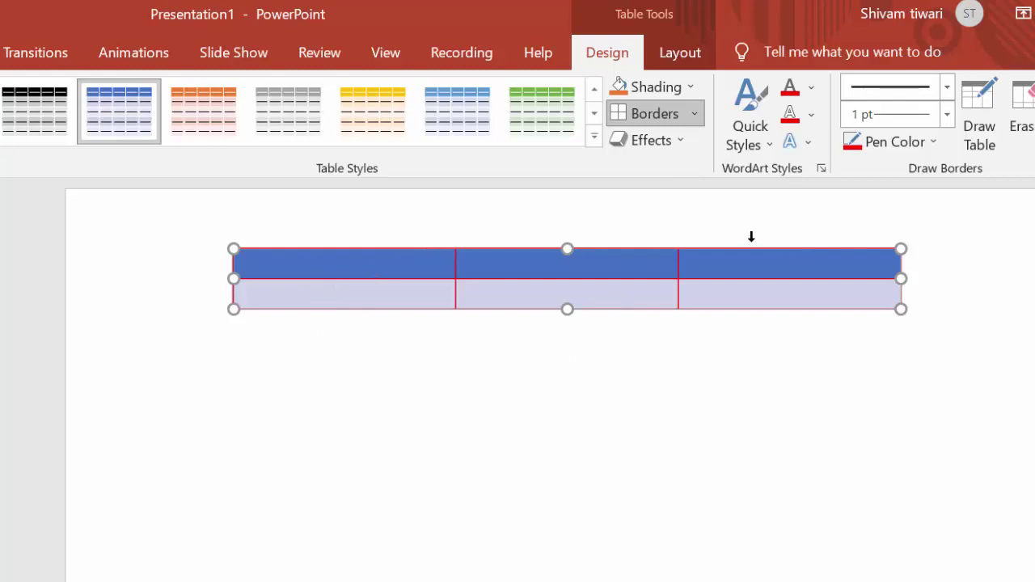
left_click(949, 121)
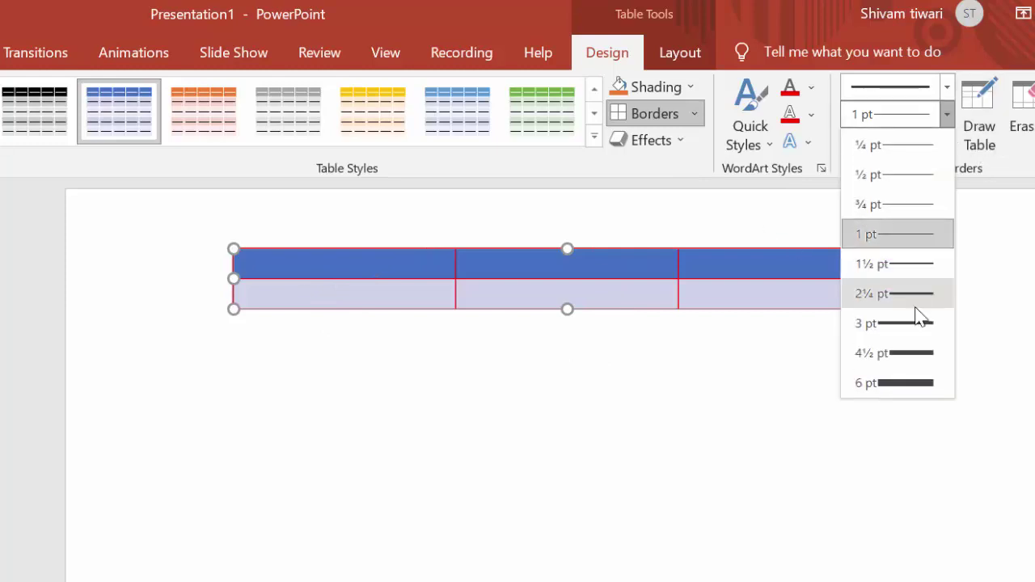
left_click(919, 354)
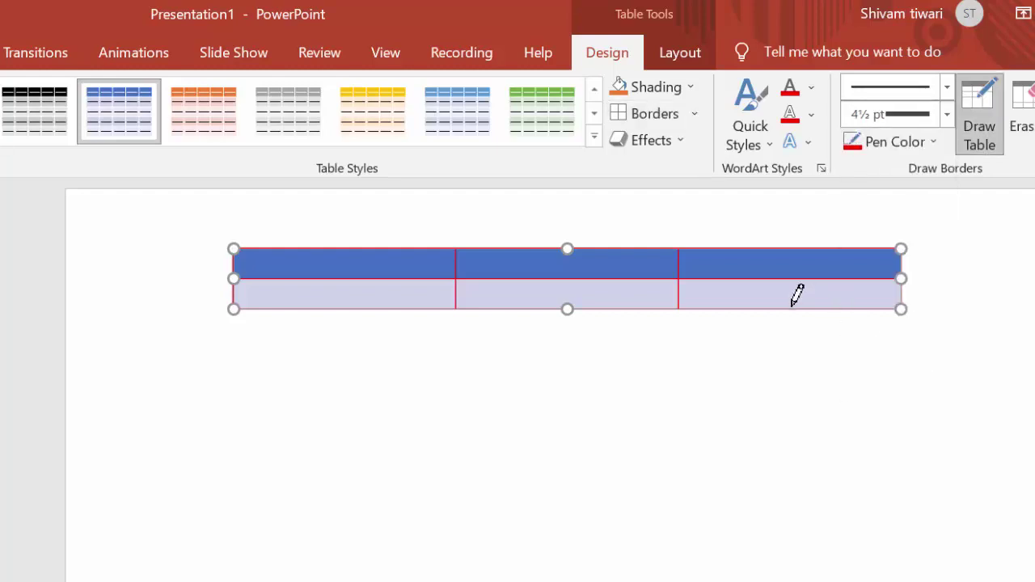
left_click(650, 122)
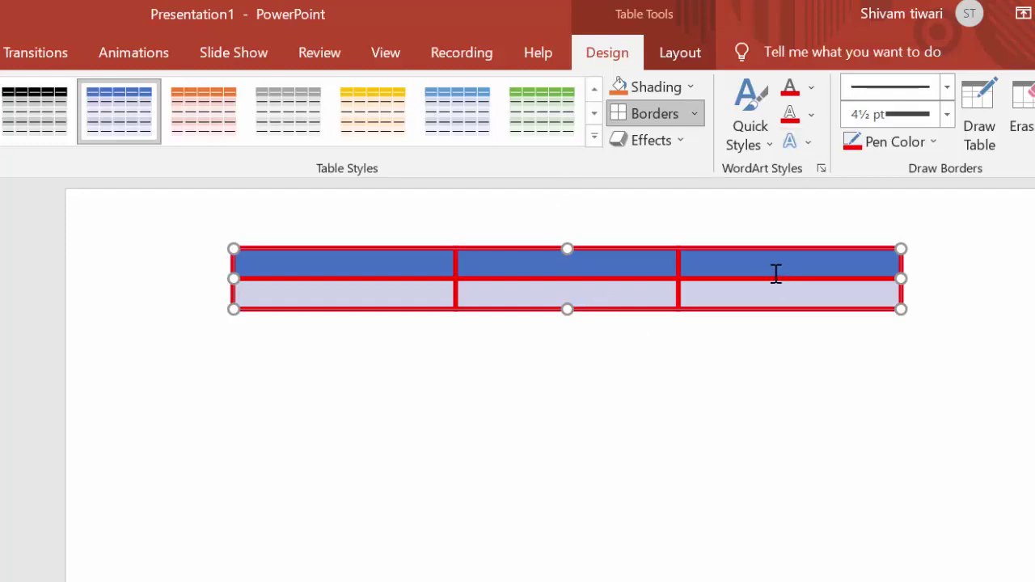
Set the text outline colour to green, then remove the thick red cell borders
left_click(811, 114)
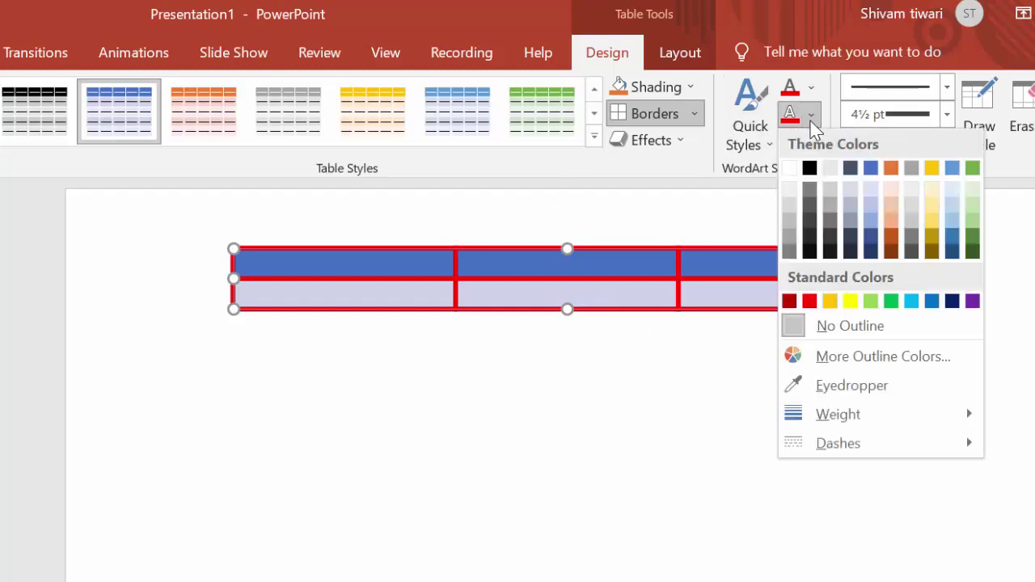
left_click(891, 301)
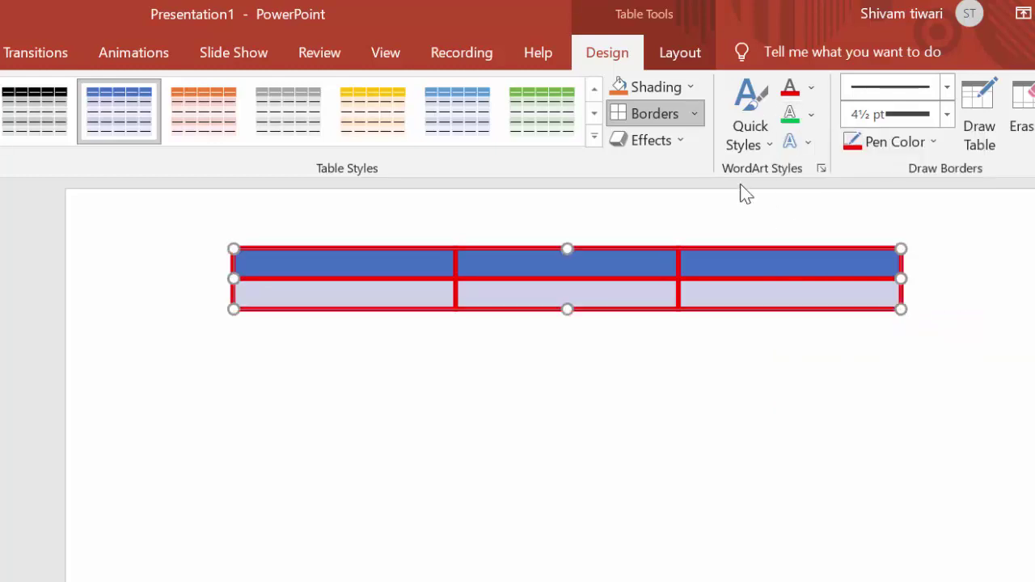
left_click(662, 115)
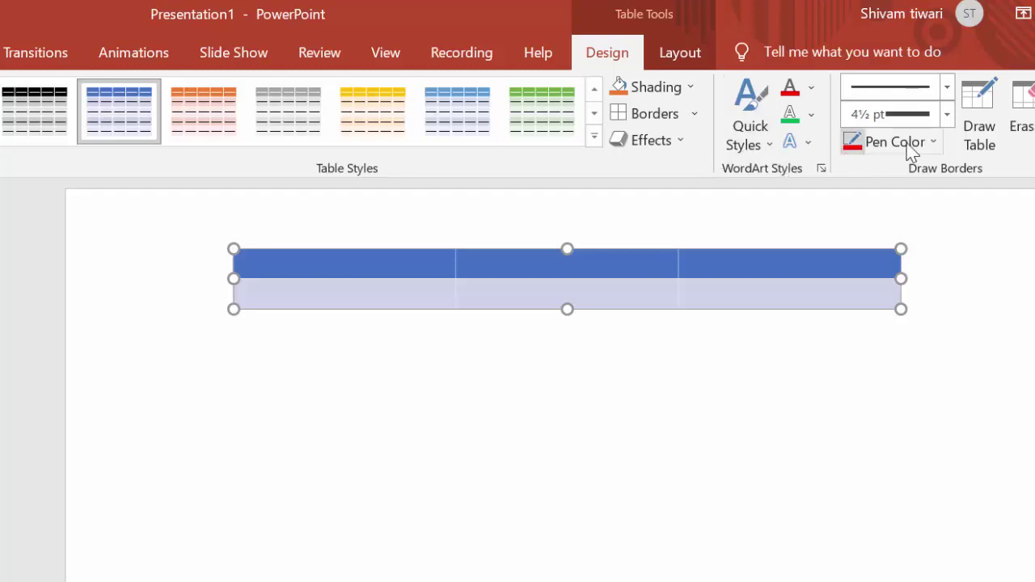
Try light green, then dark blue, as the thick border colour on all cells
left_click(935, 144)
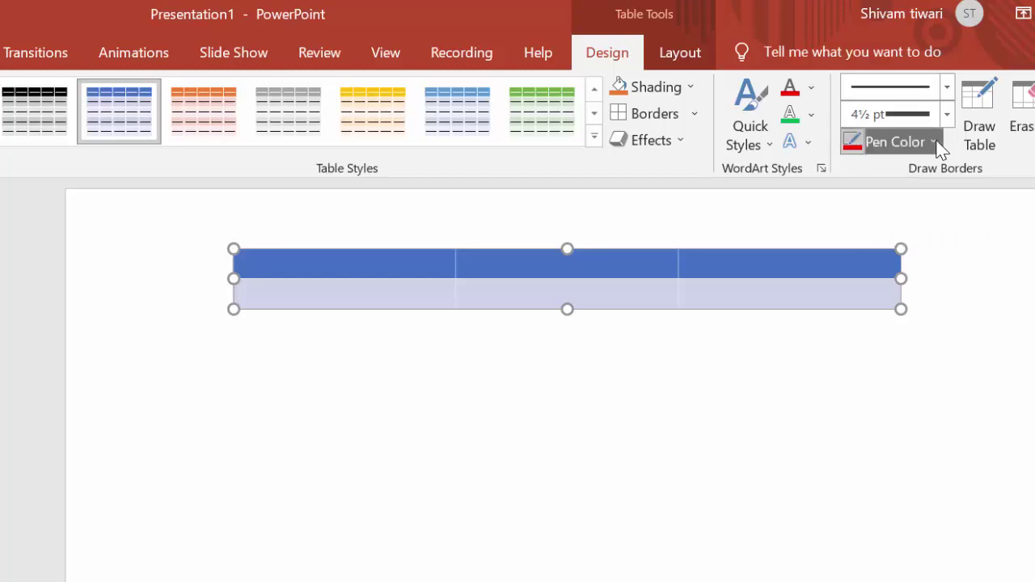
left_click(932, 328)
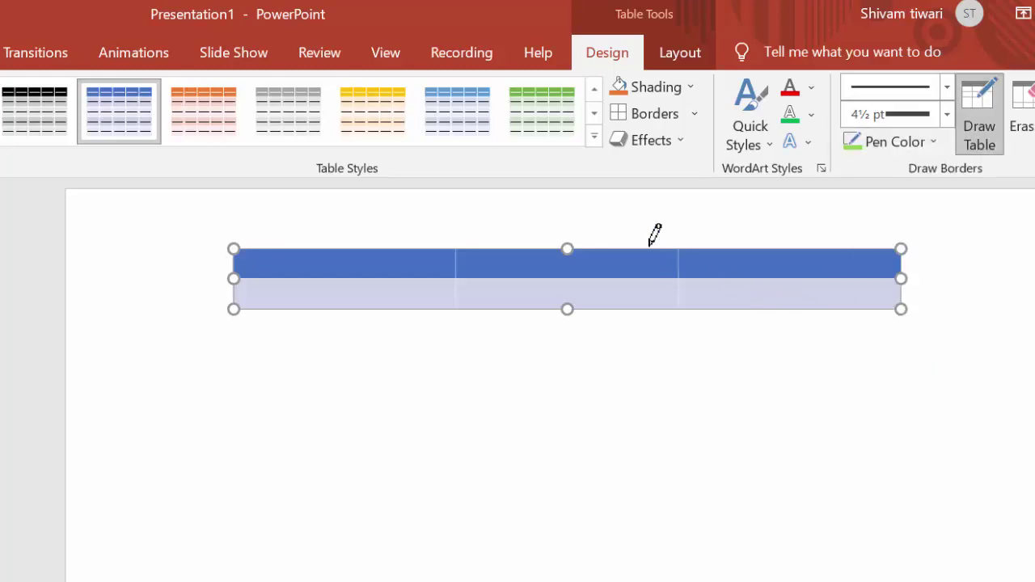
left_click(673, 112)
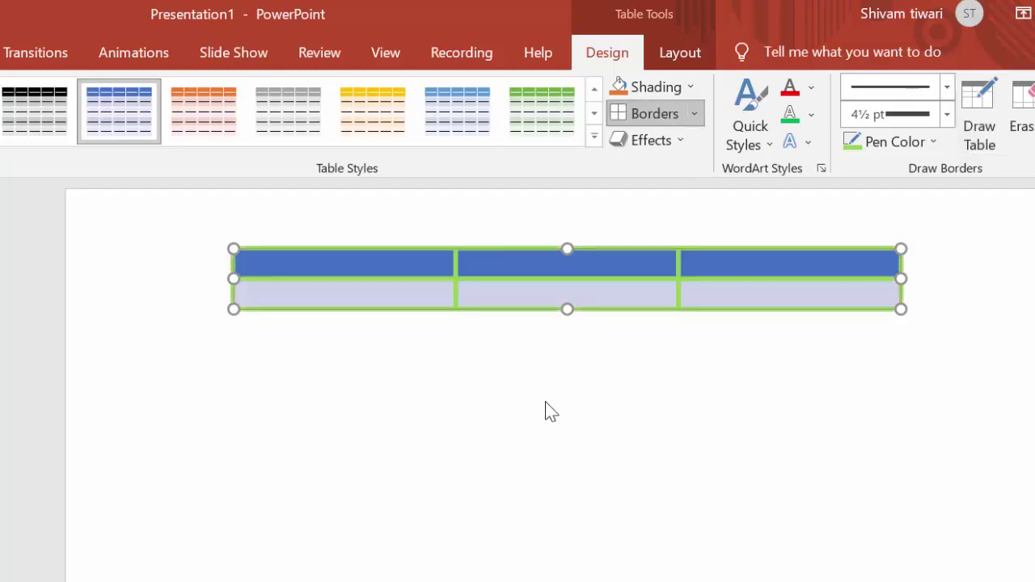
left_click(936, 148)
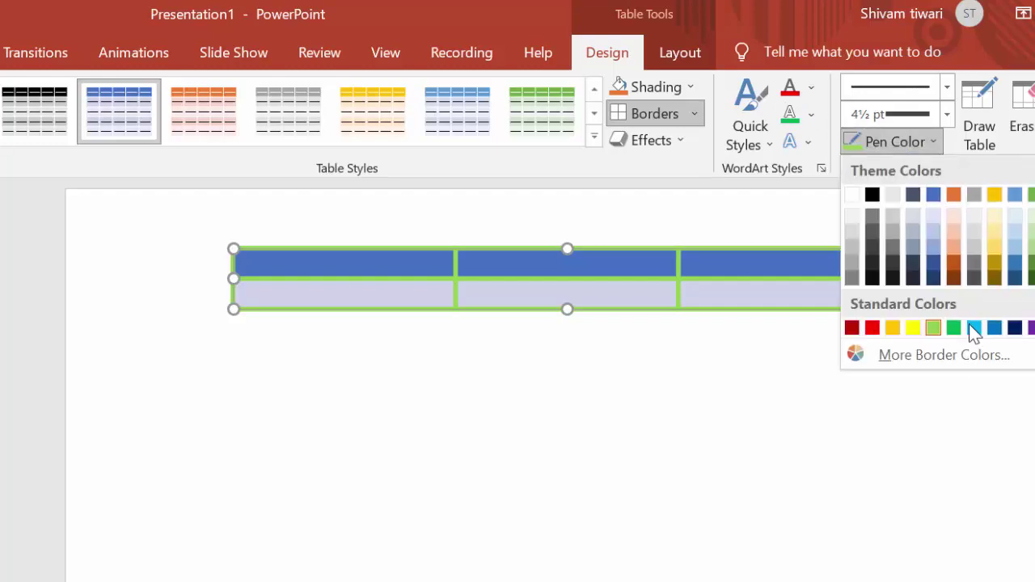
left_click(1016, 330)
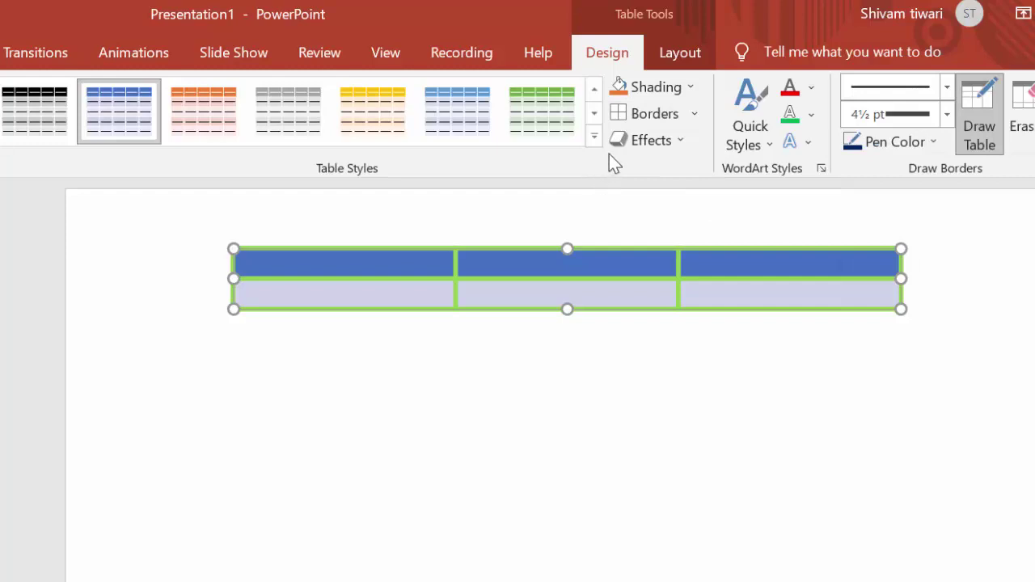
left_click(647, 123)
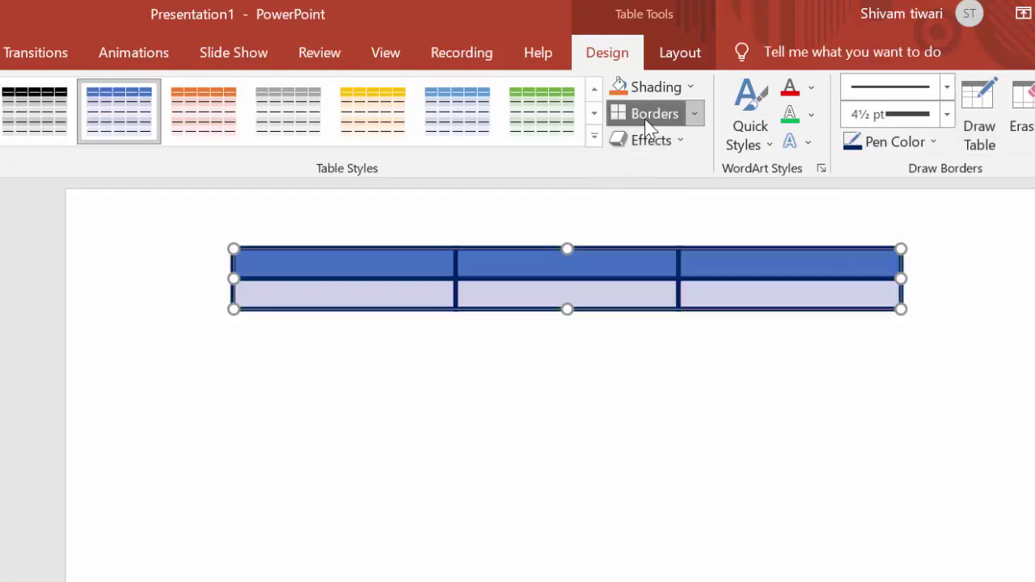
Recolour all table borders in a brighter blue, then set the border pen to black
left_click(935, 145)
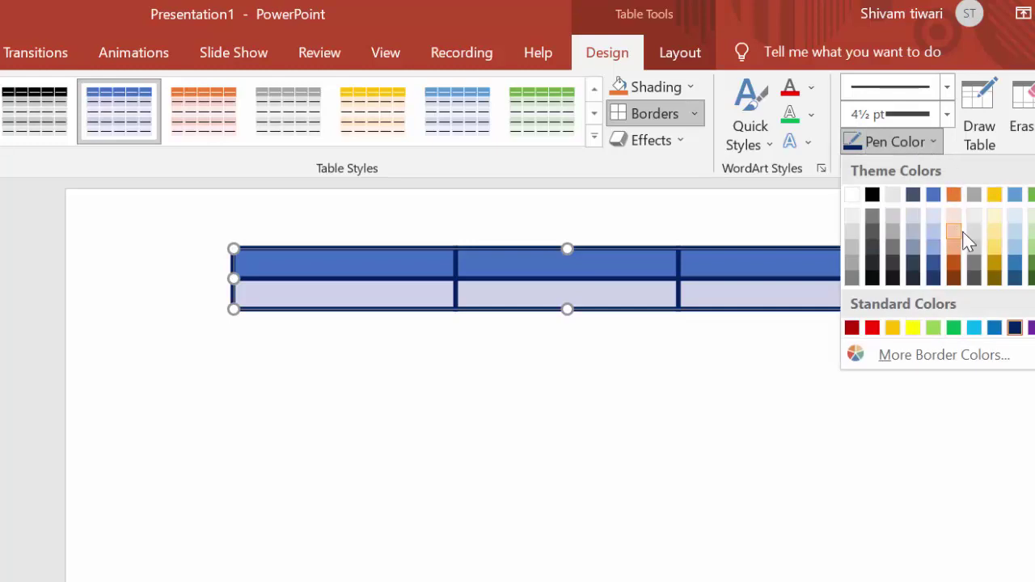
left_click(994, 327)
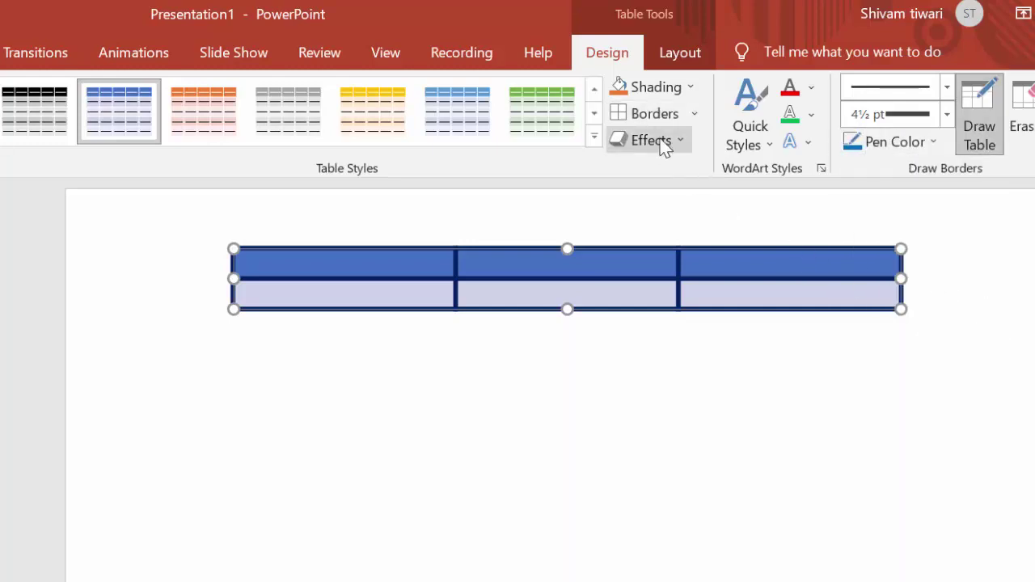
left_click(650, 114)
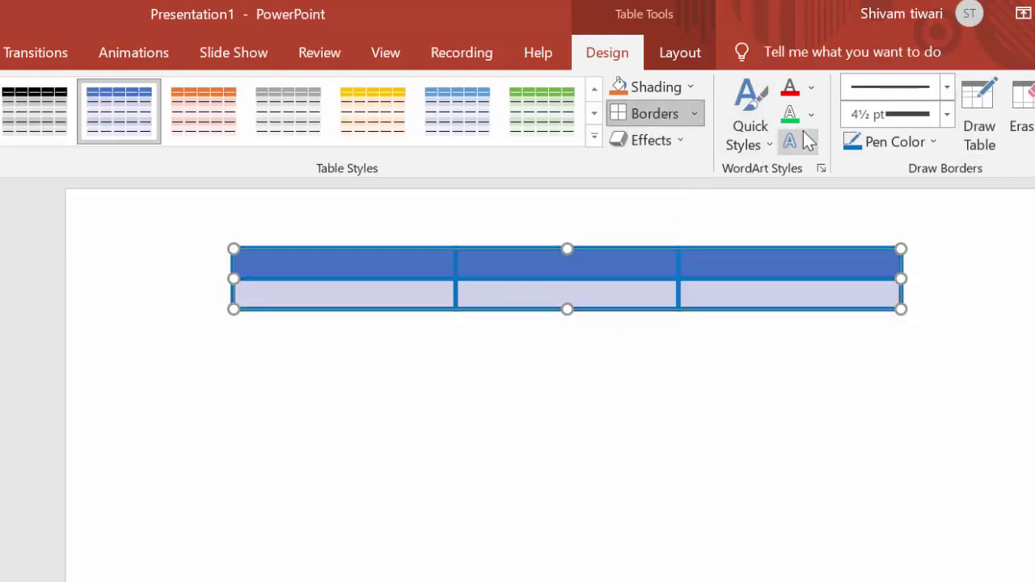
left_click(897, 134)
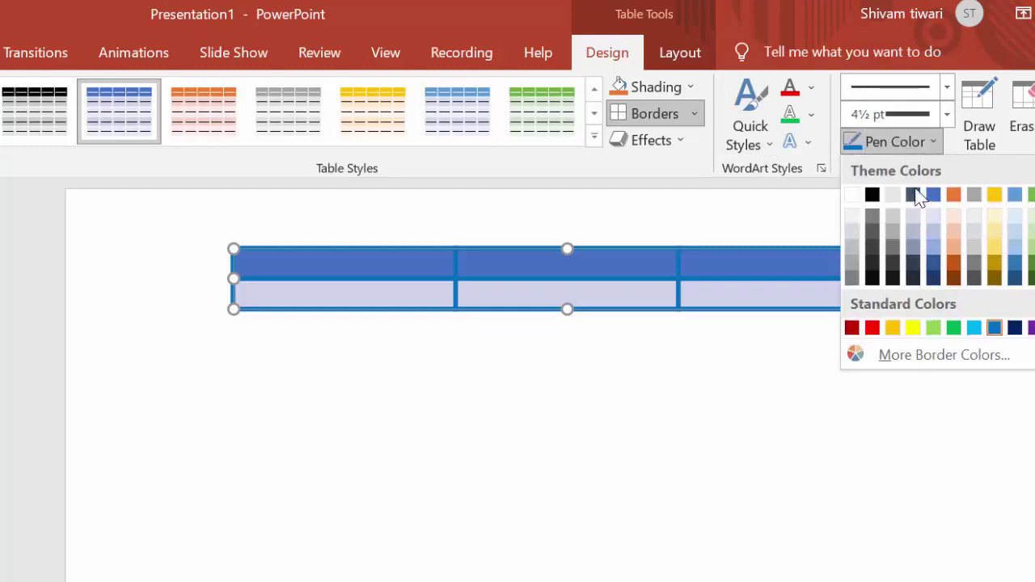
left_click(875, 261)
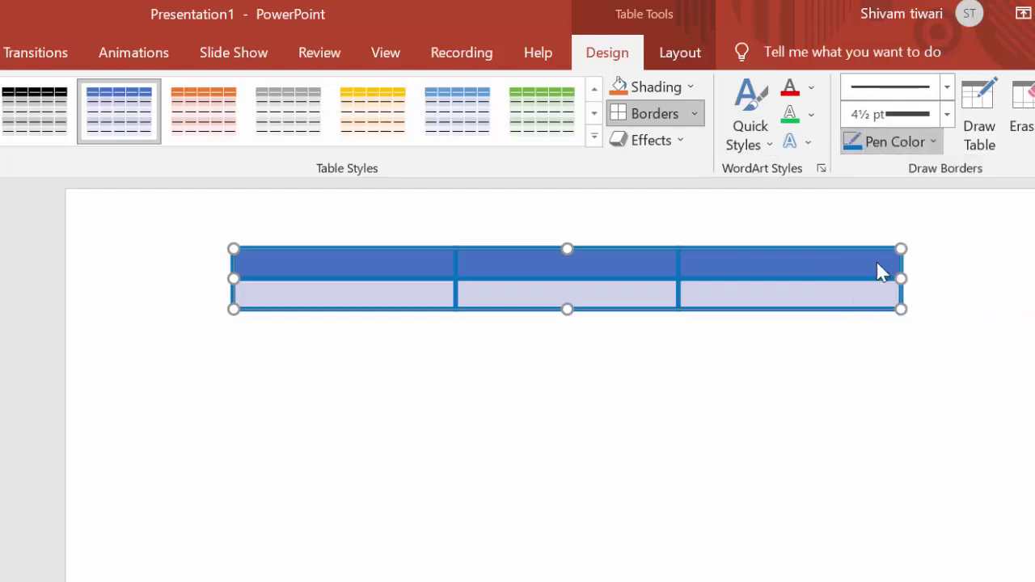
Apply thick black All Borders, drag the top row taller and widen the first column
left_click(626, 110)
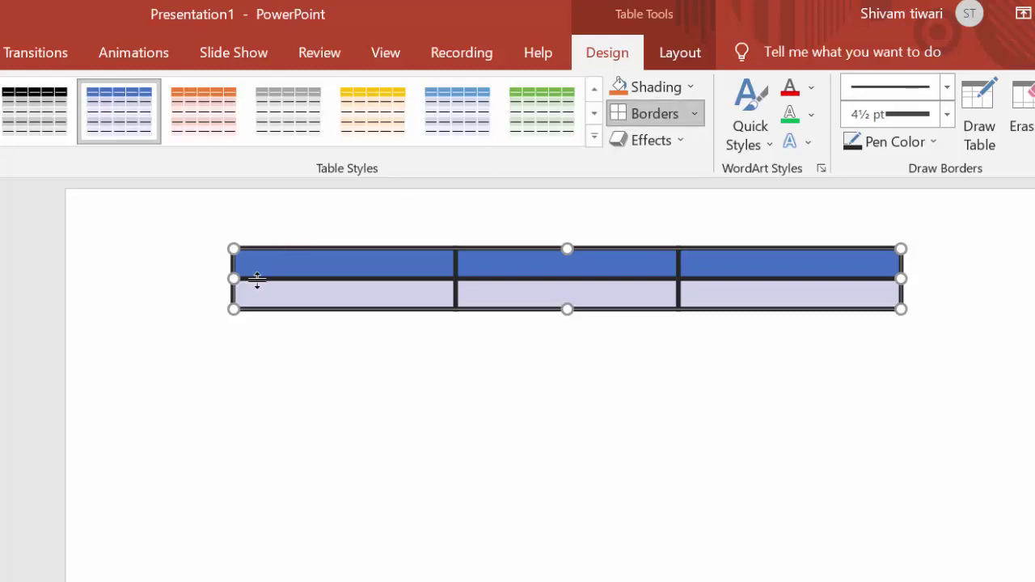
left_click_drag(258, 280, 255, 295)
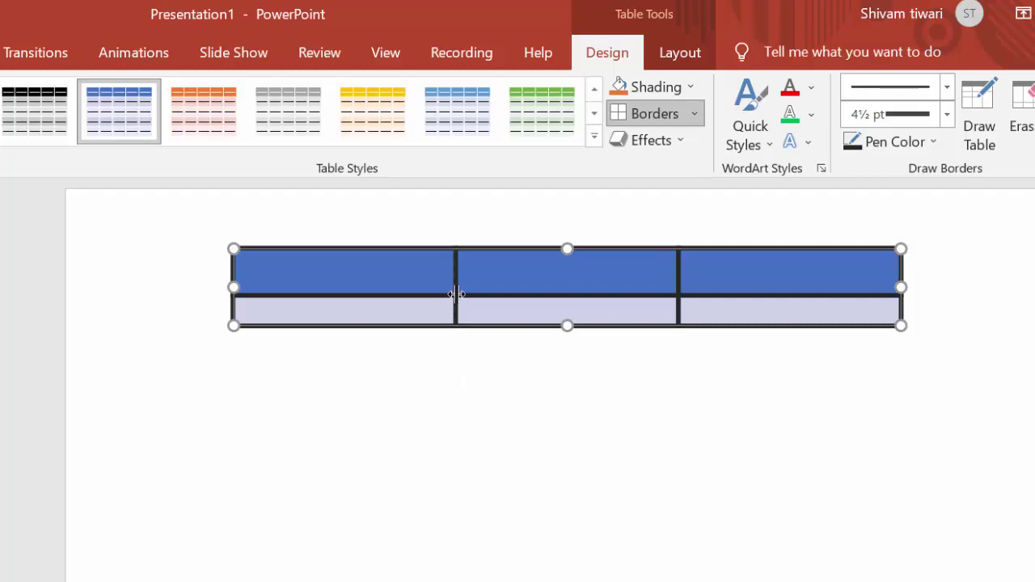
left_click_drag(455, 293, 528, 319)
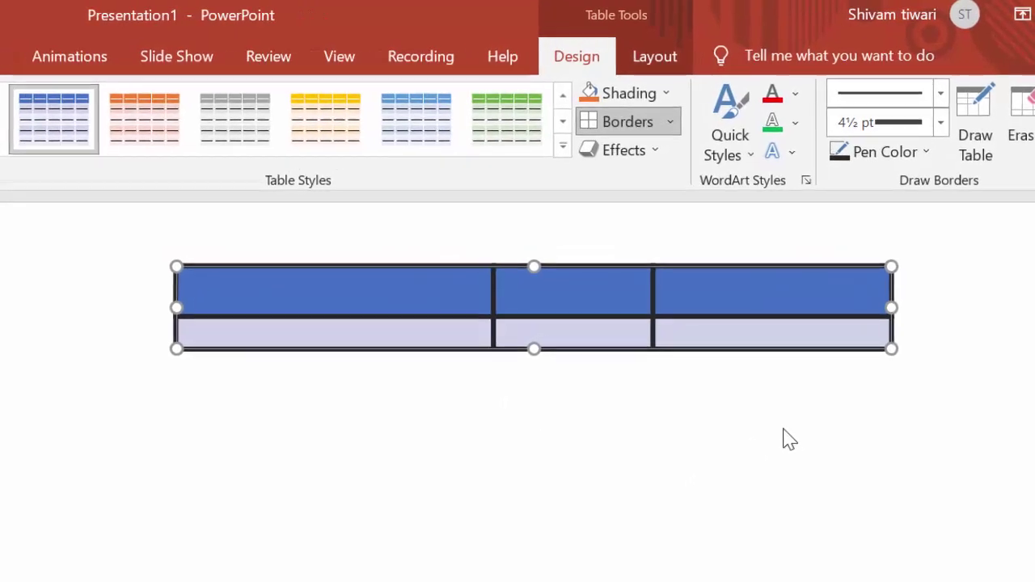
left_click(760, 445)
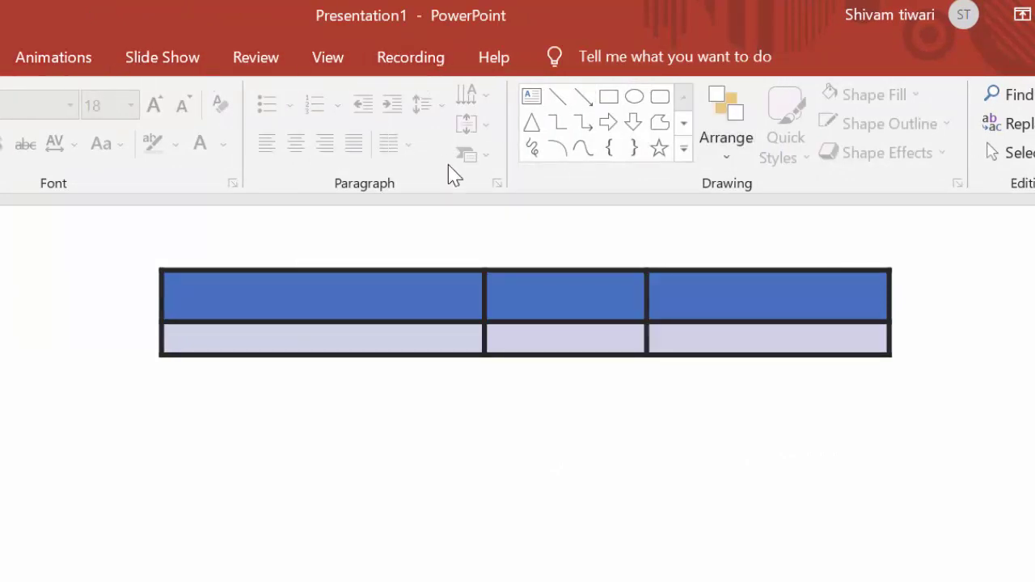
Set the table size to 26.4 cm wide and 6.2 cm tall in Table Tools Layout
left_click(333, 260)
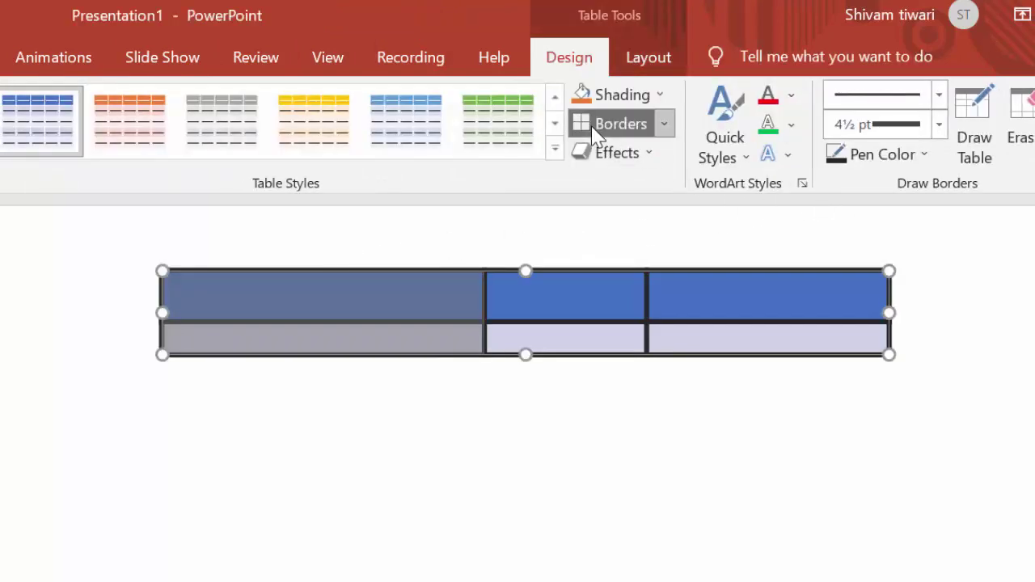
left_click(621, 48)
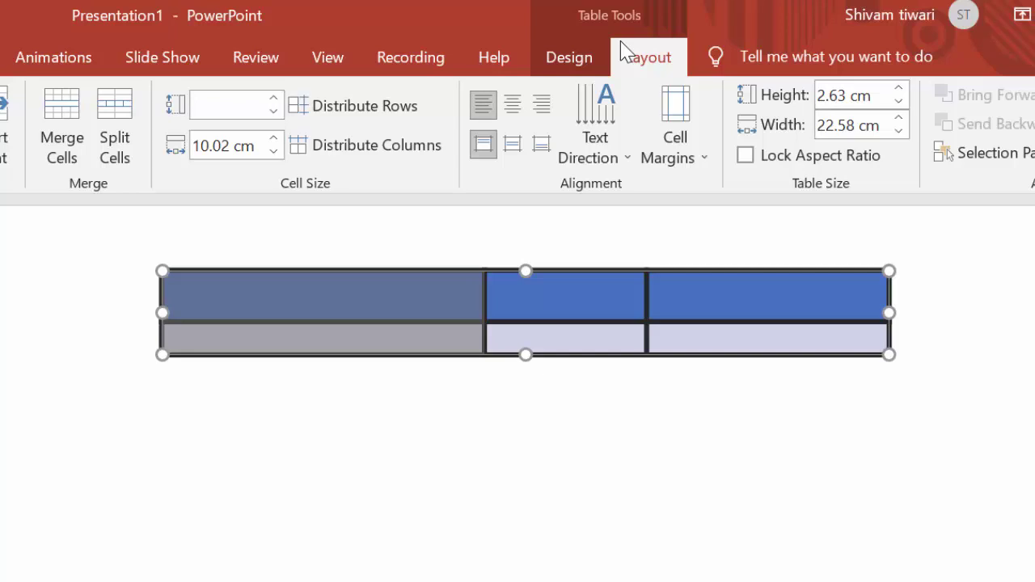
left_click(906, 122)
left_click(906, 122)
left_click(906, 122)
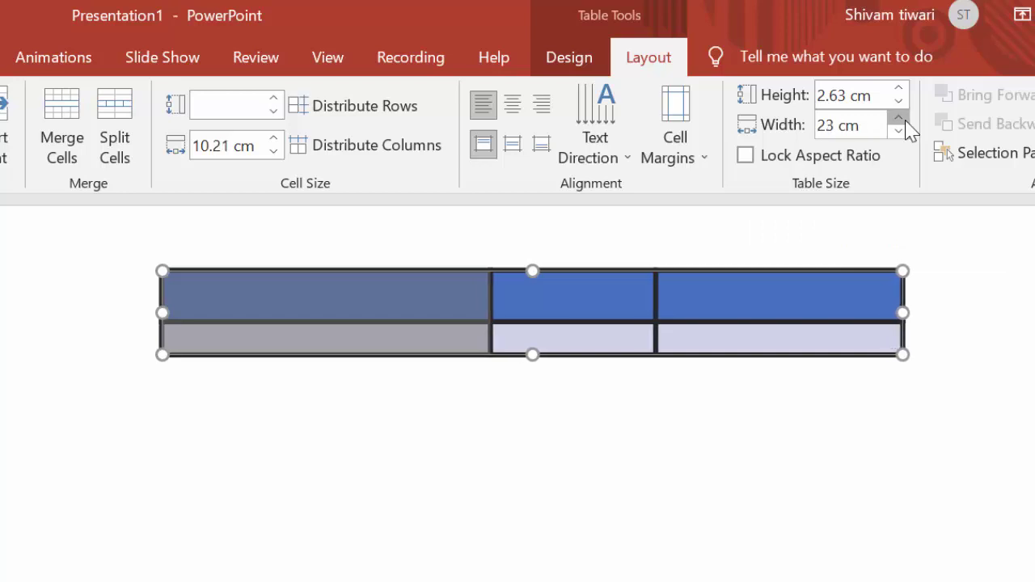
left_click(906, 122)
left_click_drag(906, 123, 906, 123)
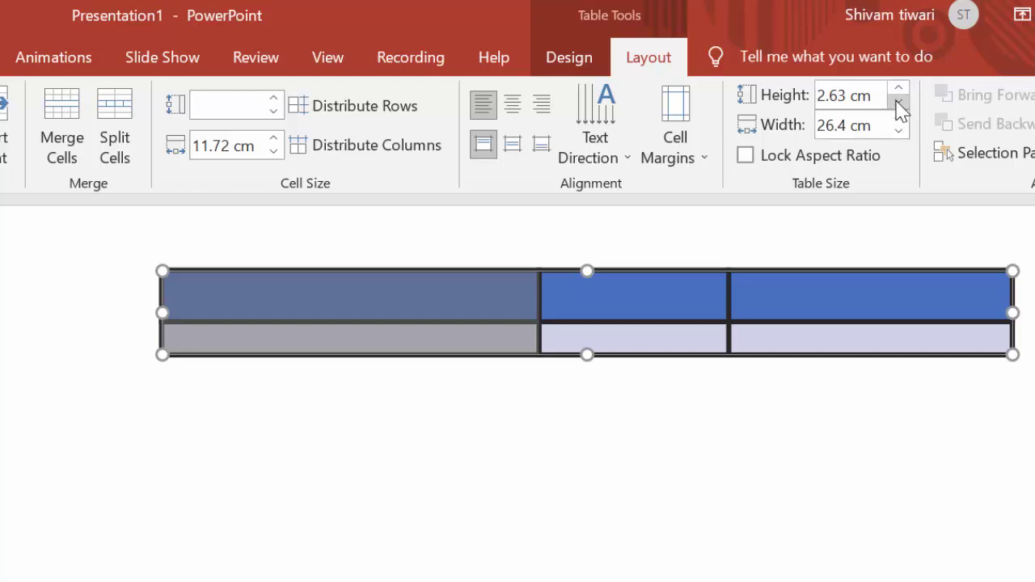
left_click(899, 89)
left_click_drag(903, 96, 904, 95)
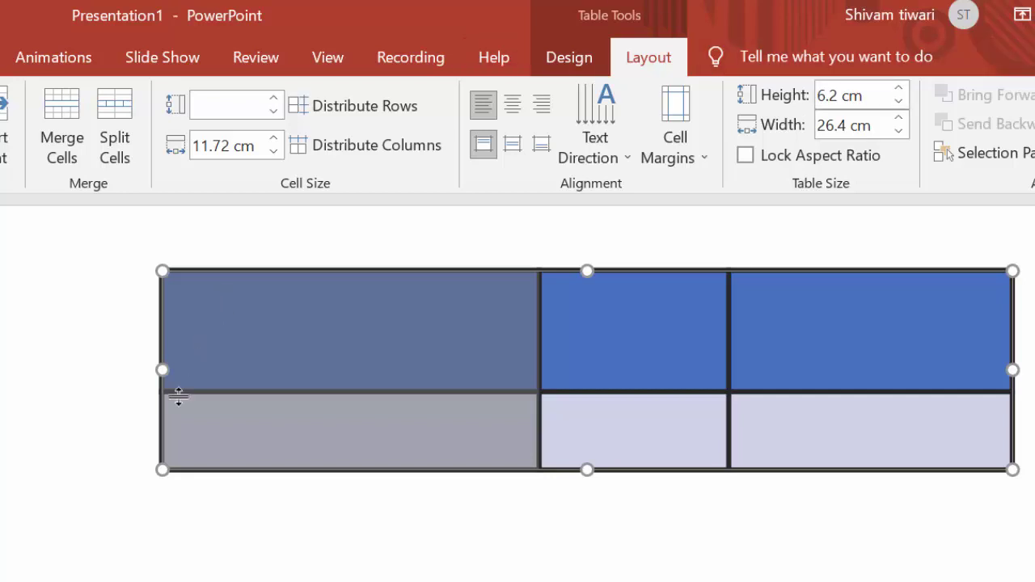
Check the new table size, then select the top-left cell for colouring
left_click(111, 404)
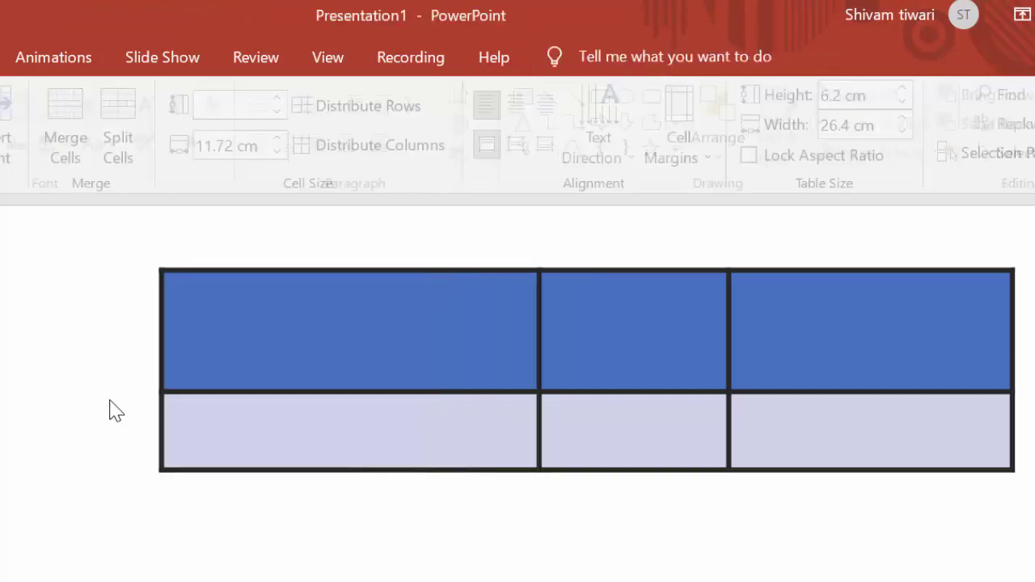
left_click(178, 393)
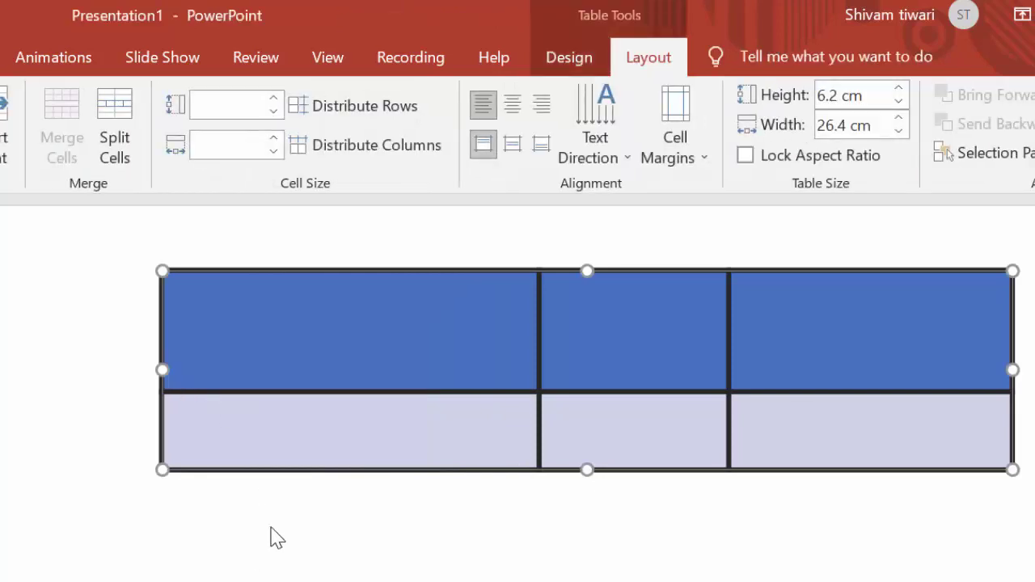
left_click(522, 354)
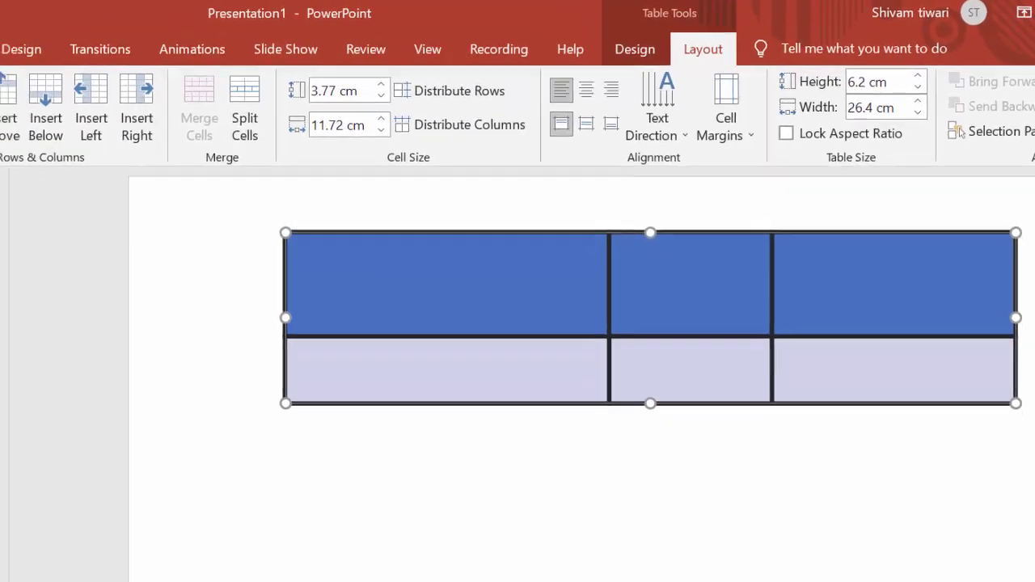
left_click(97, 42)
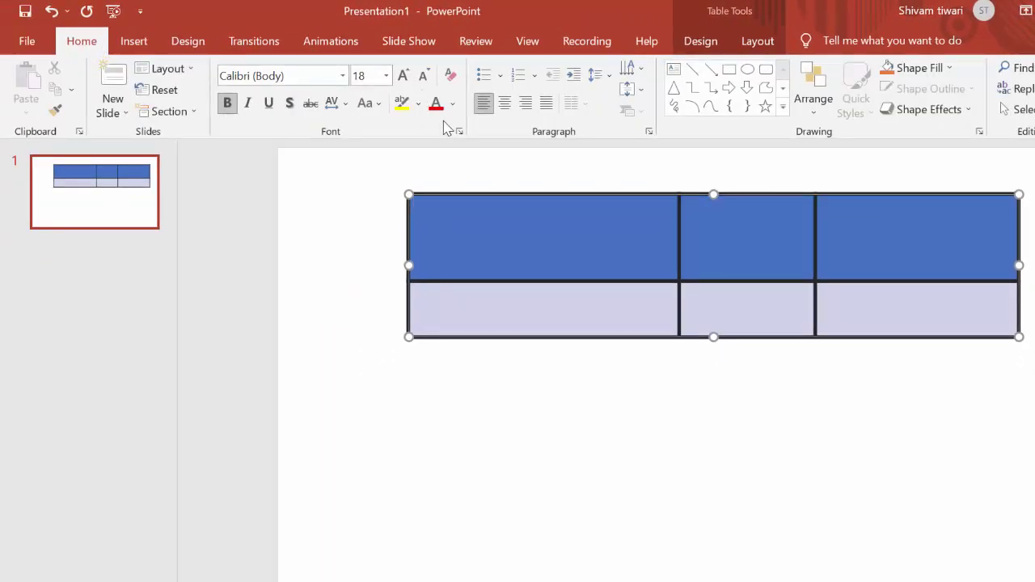
Use Shape Fill to colour the top-left cell red, lower-left yellow and top-middle light blue
left_click(953, 71)
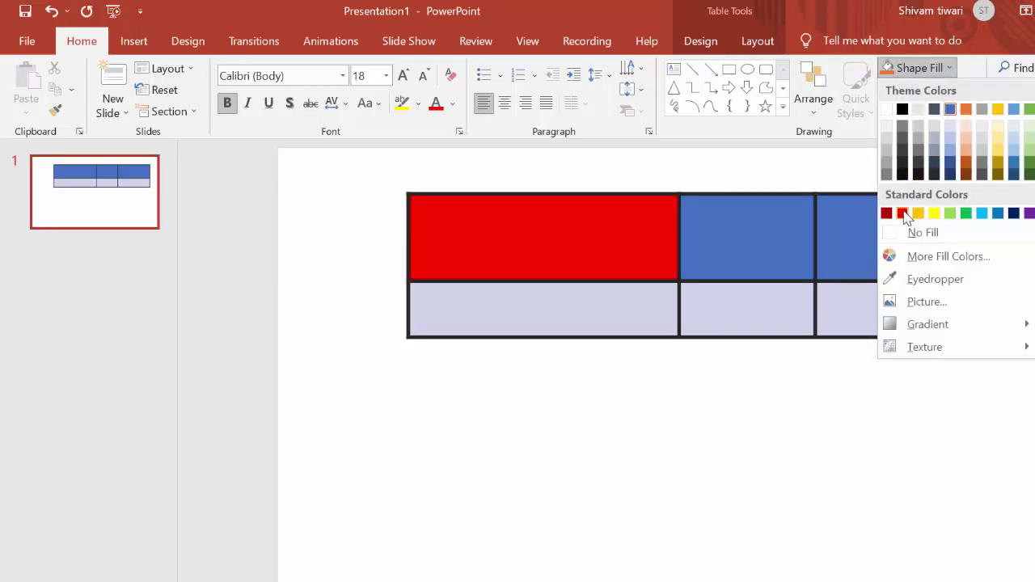
left_click(904, 211)
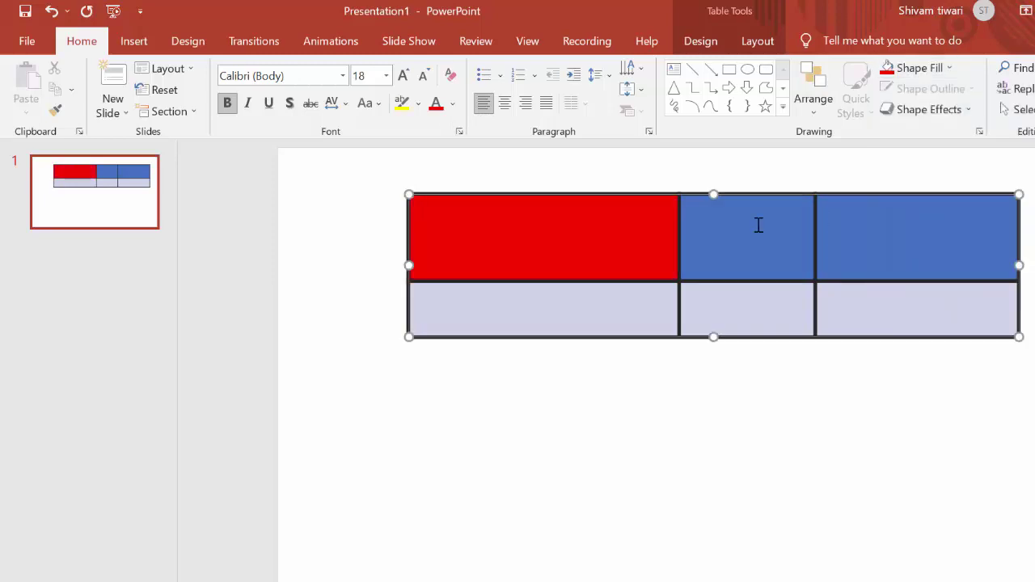
left_click(498, 305)
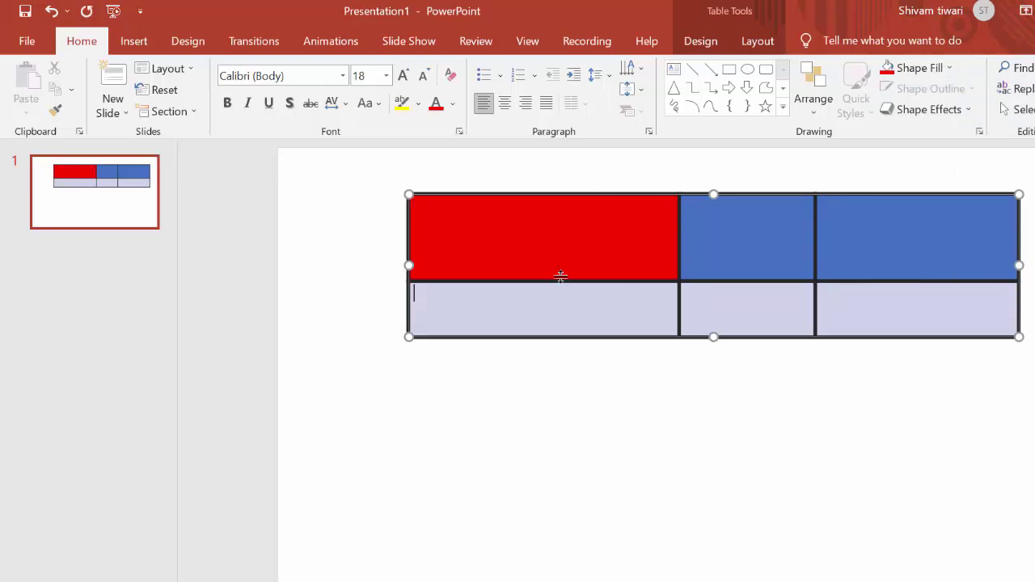
left_click(948, 69)
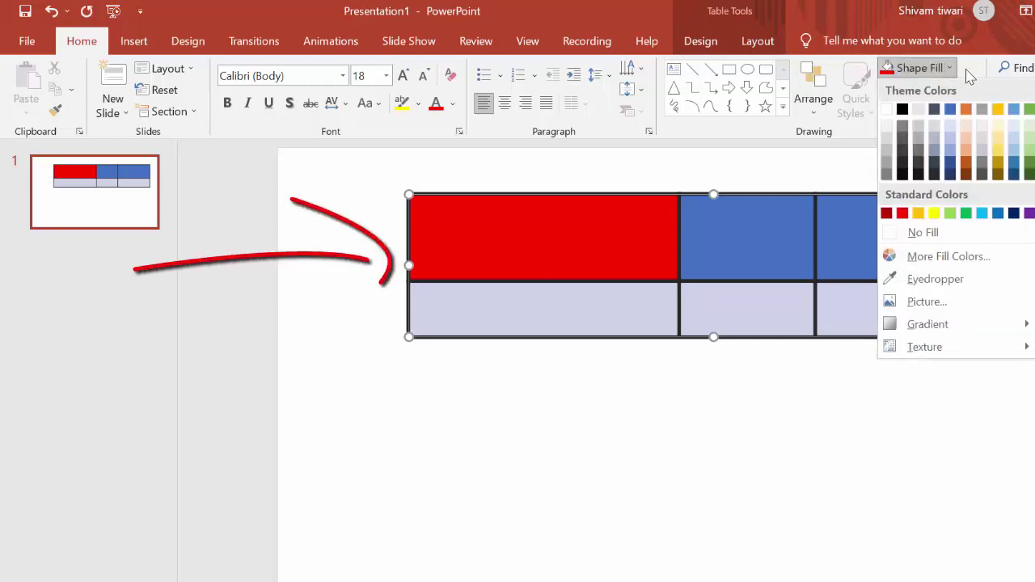
left_click(998, 110)
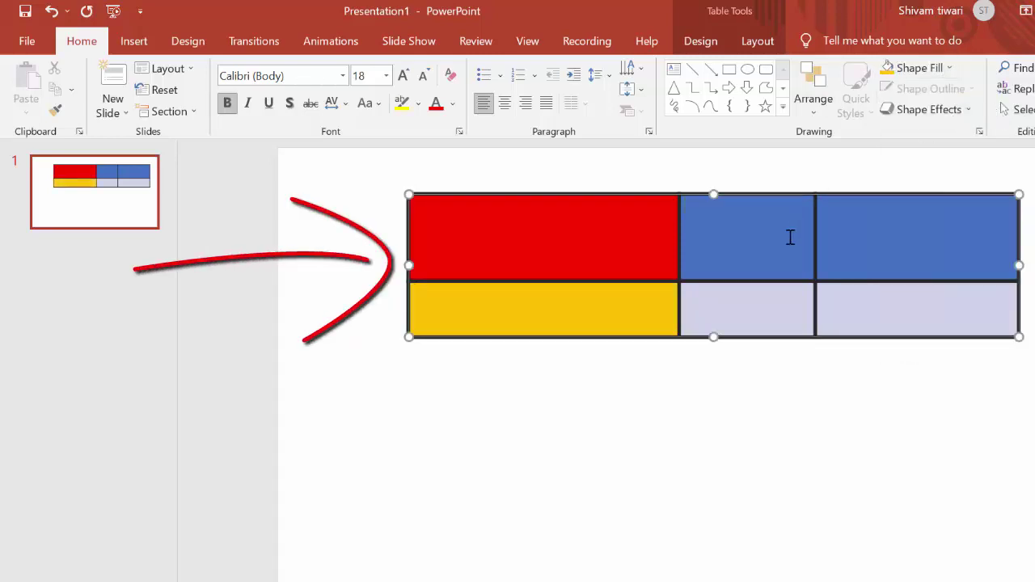
left_click(918, 68)
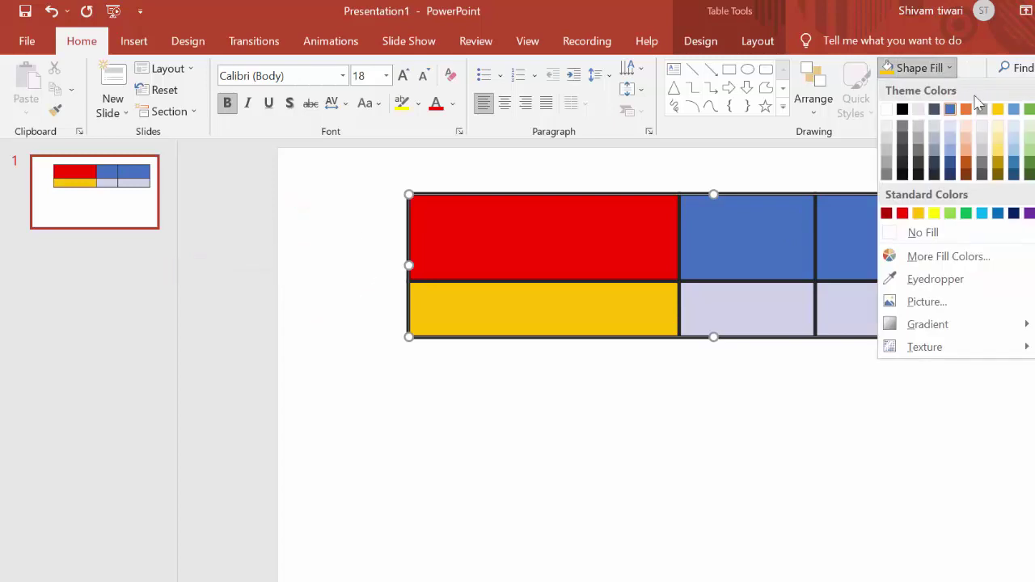
left_click(1015, 162)
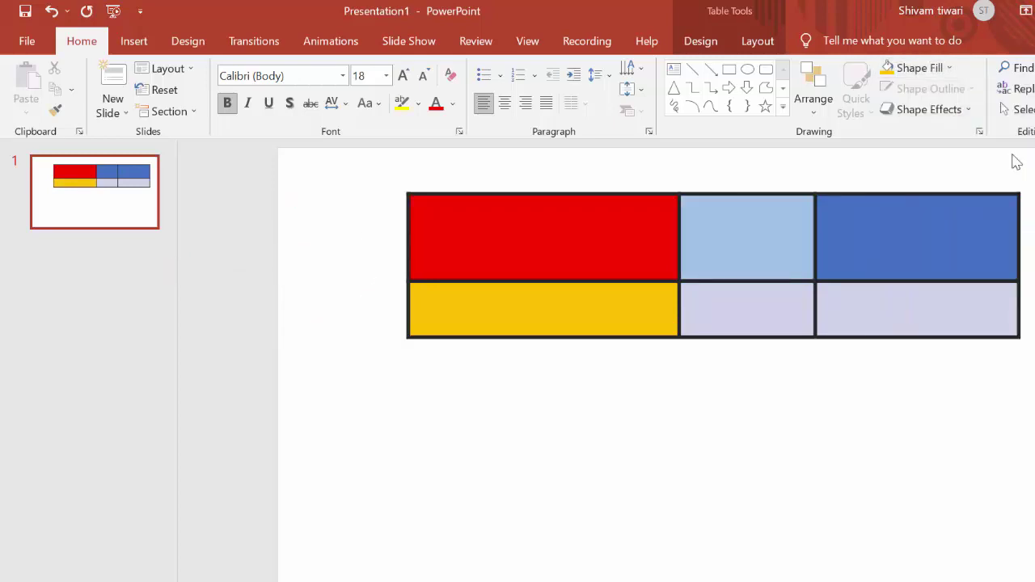